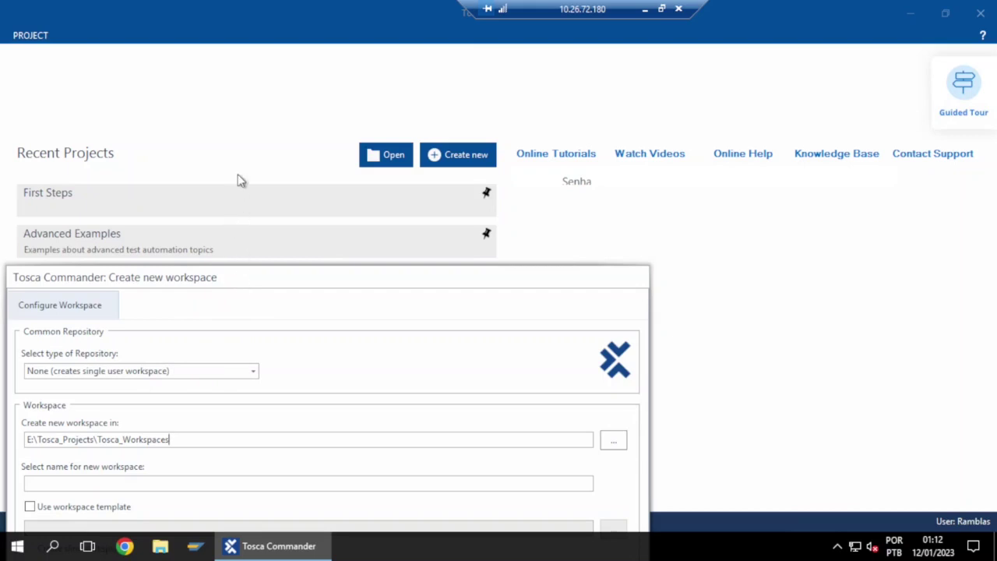
# Step: Check the options for an MS SQL Server repository and return the repository type to None (creates single user workspace)
pyautogui.moveTo(285, 263); pyautogui.dragTo(456, 173)
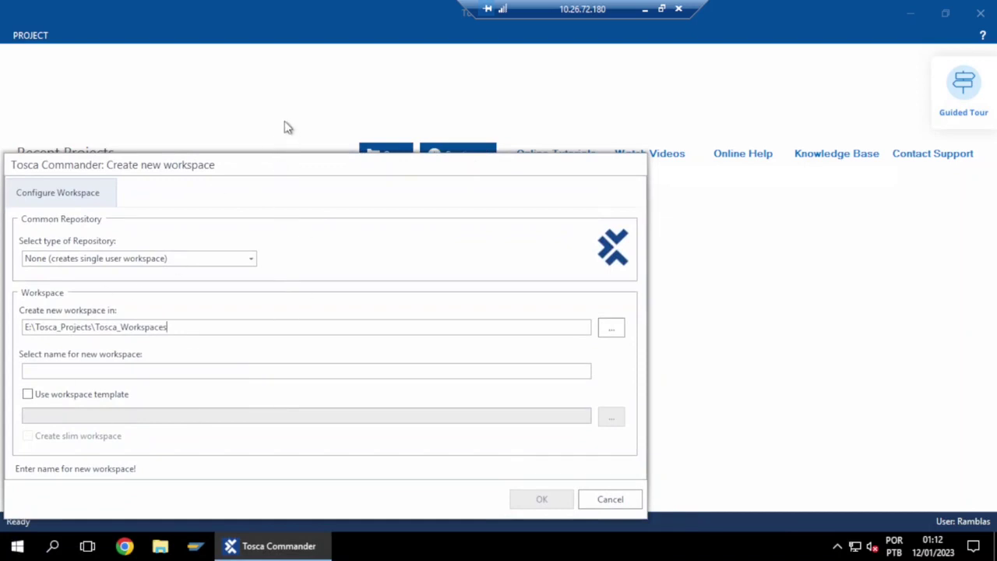
pyautogui.moveTo(278, 168); pyautogui.dragTo(285, 123)
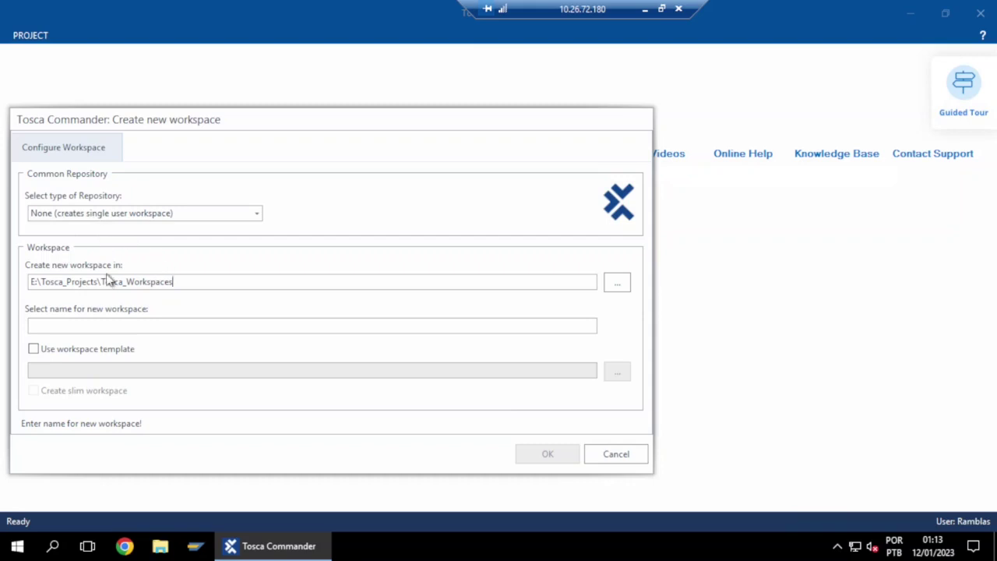
pyautogui.click(120, 218)
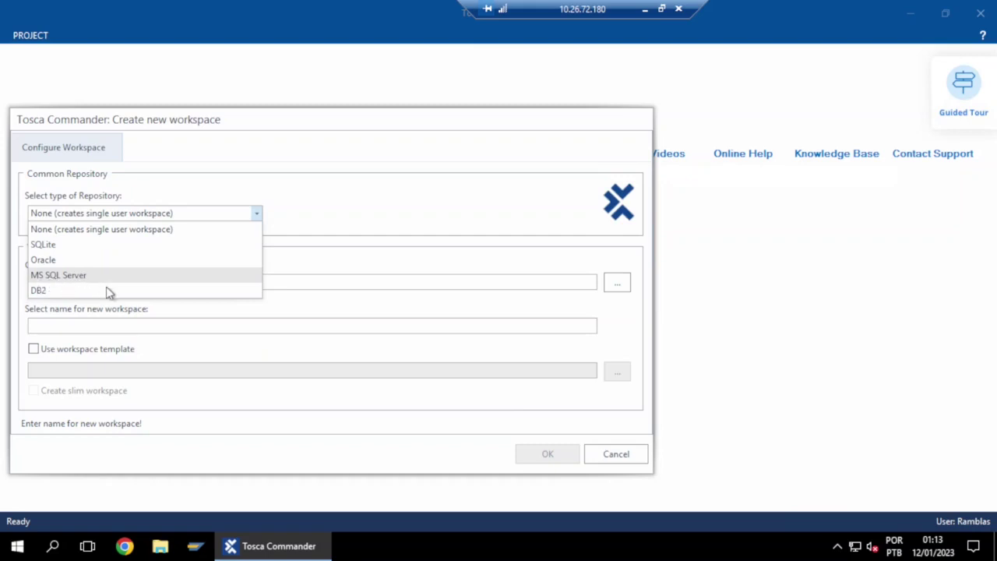
pyautogui.click(65, 277)
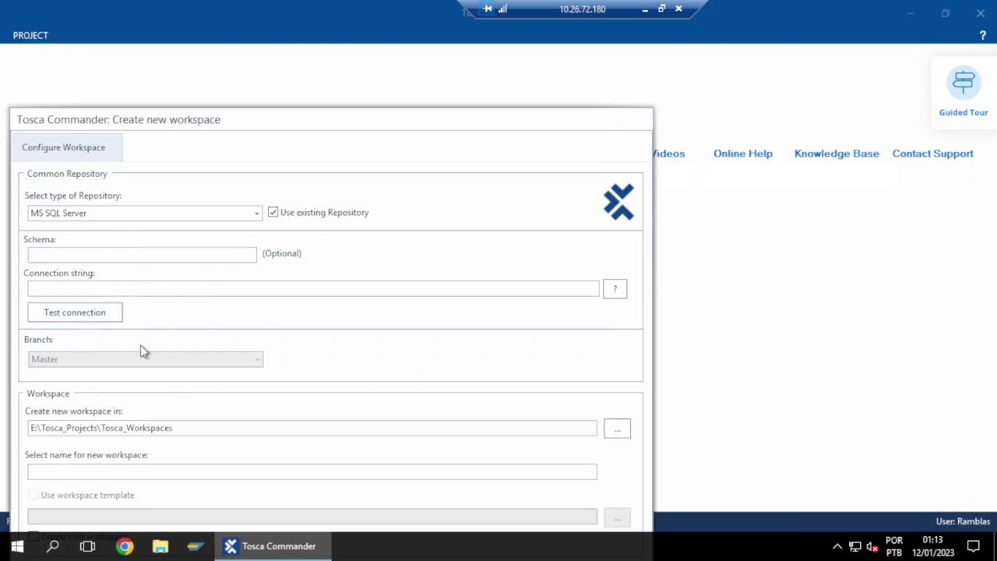
pyautogui.click(148, 214)
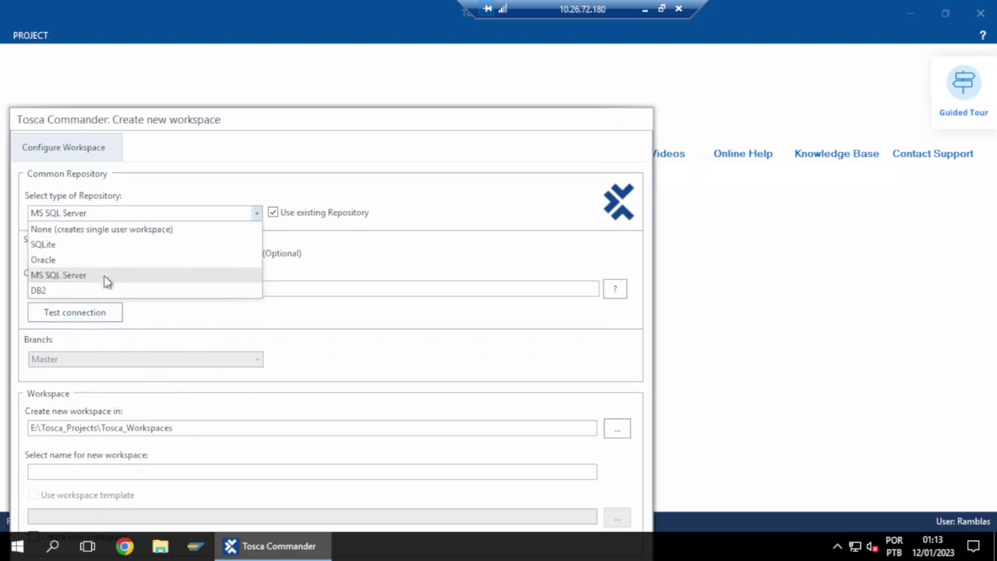
pyautogui.click(64, 230)
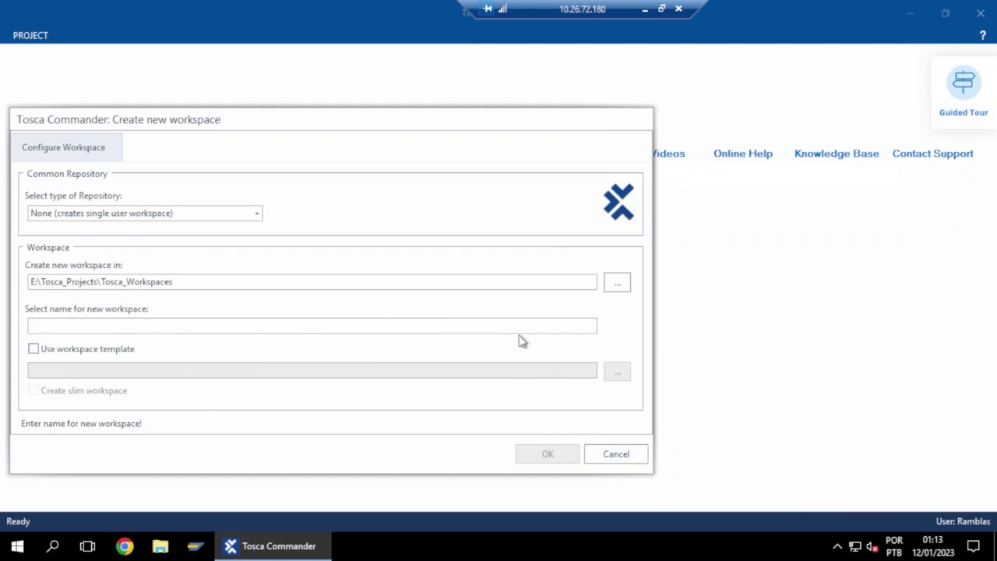
# Step: Name the new workspace "Treinamento Aula 1" and create it
pyautogui.write('Treinamento Aula 1')
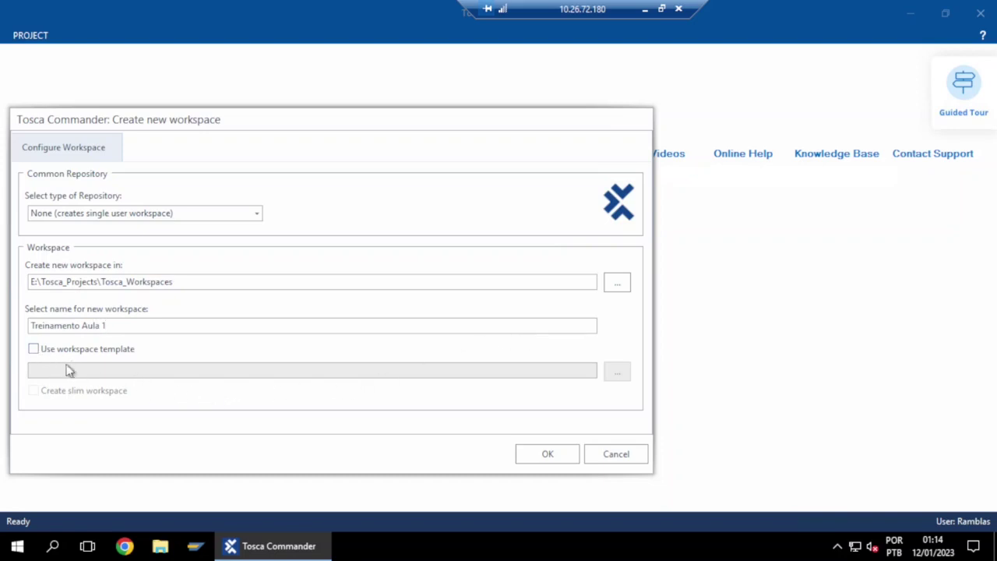
pyautogui.click(538, 460)
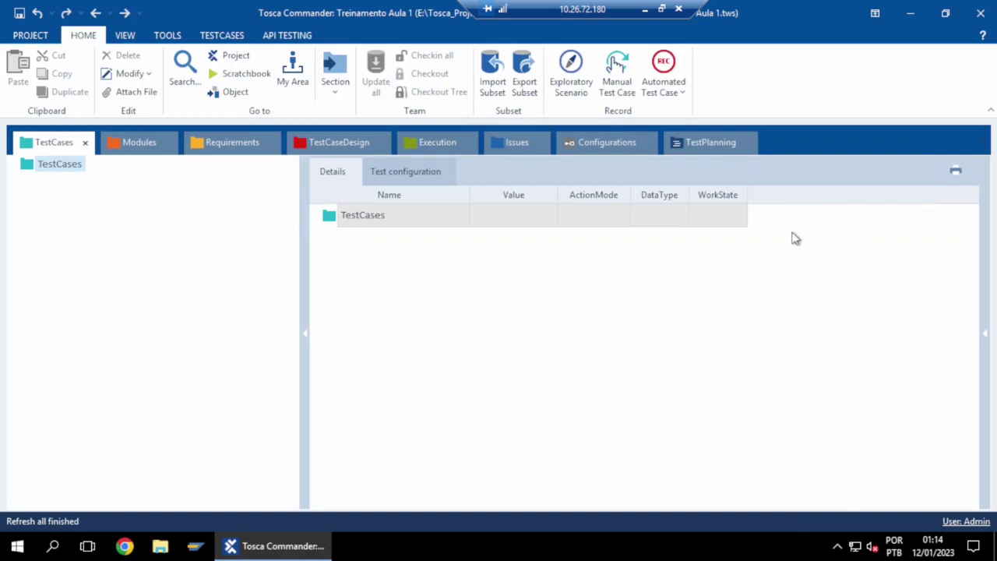
# Step: Reorder the workspace sections, placing TestCaseDesign between TestCases and Modules, and Execution between Modules and Requirements
pyautogui.click(151, 150)
pyautogui.click(227, 143)
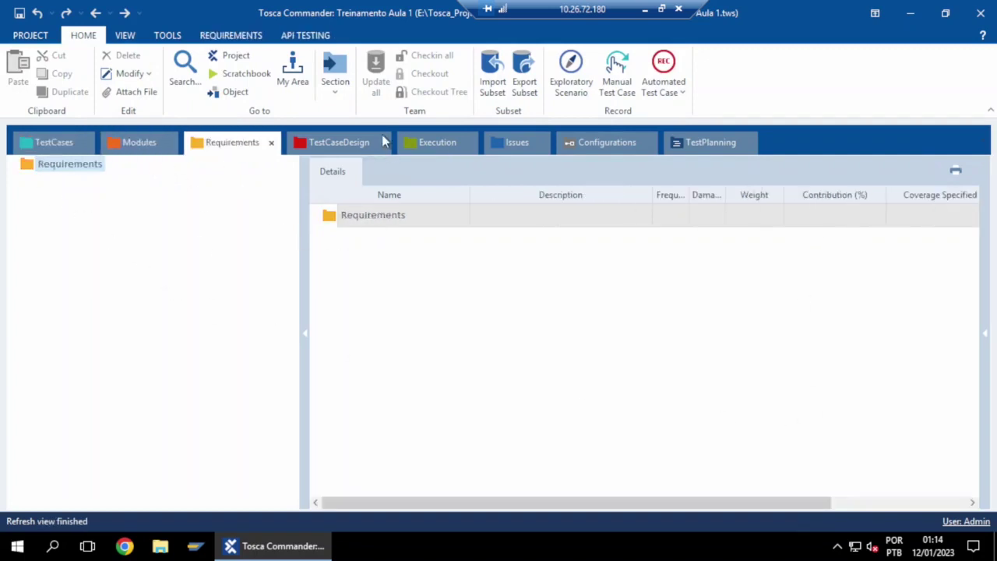
pyautogui.click(335, 144)
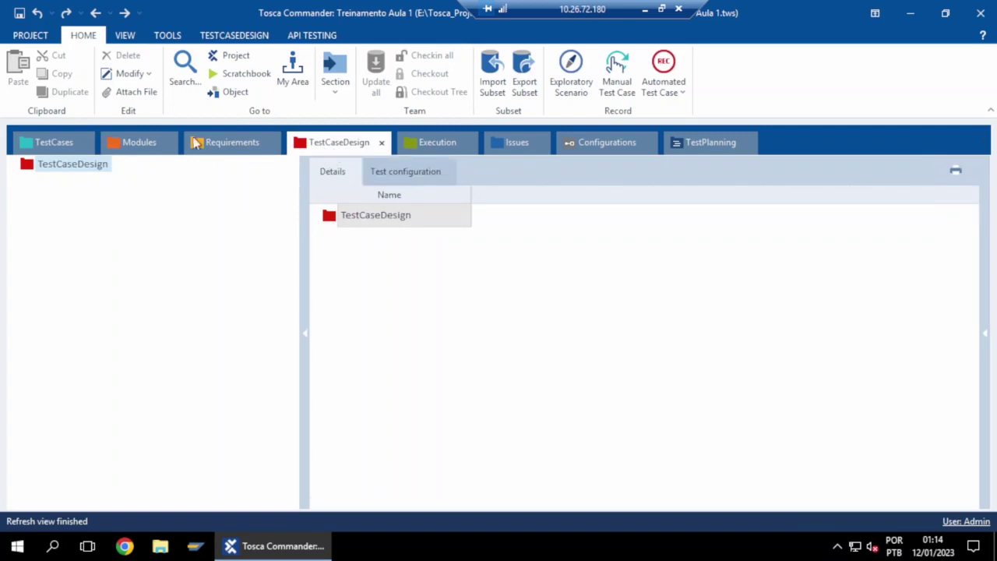
pyautogui.click(137, 143)
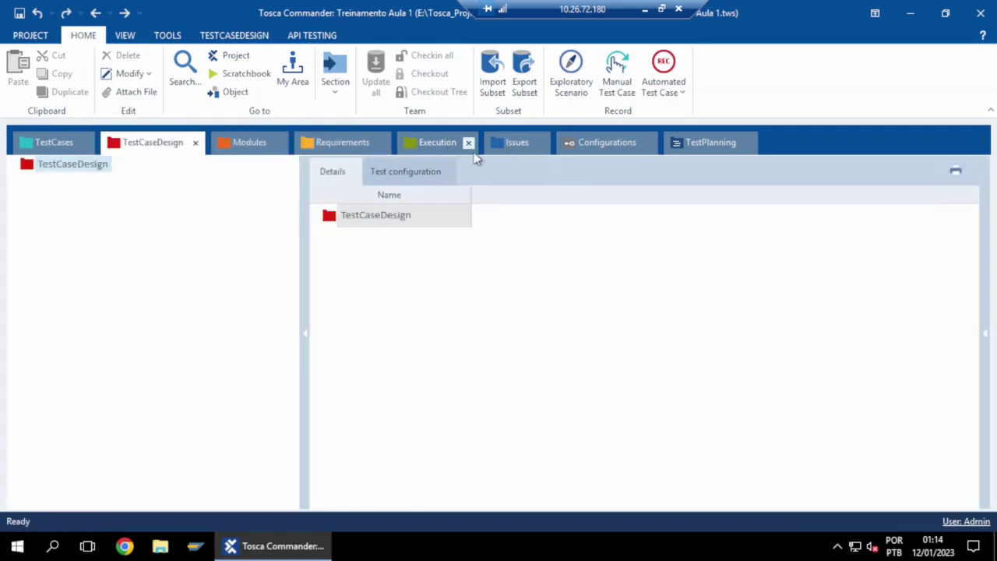
pyautogui.moveTo(440, 153); pyautogui.dragTo(298, 144)
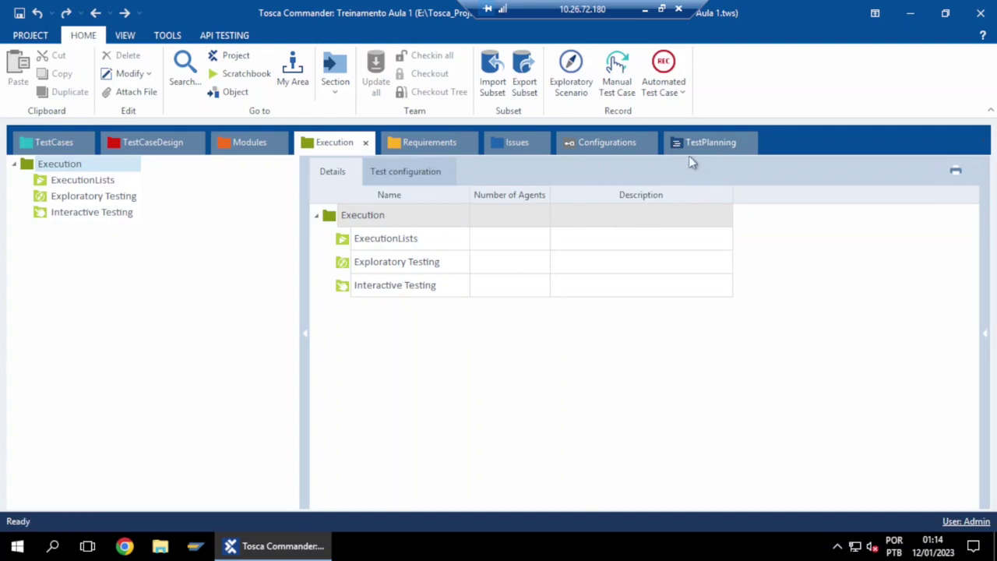
# Step: Look through the TestCases, TestCaseDesign, Modules, Requirements, Issues and TestPlanning sections of the workspace
pyautogui.click(54, 143)
pyautogui.click(153, 147)
pyautogui.click(246, 147)
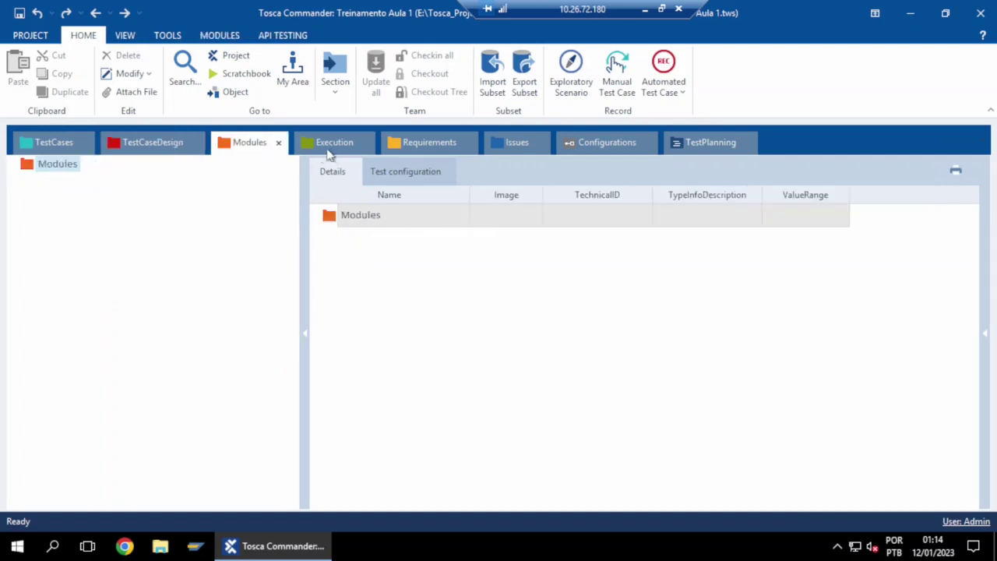
pyautogui.click(432, 152)
pyautogui.click(507, 149)
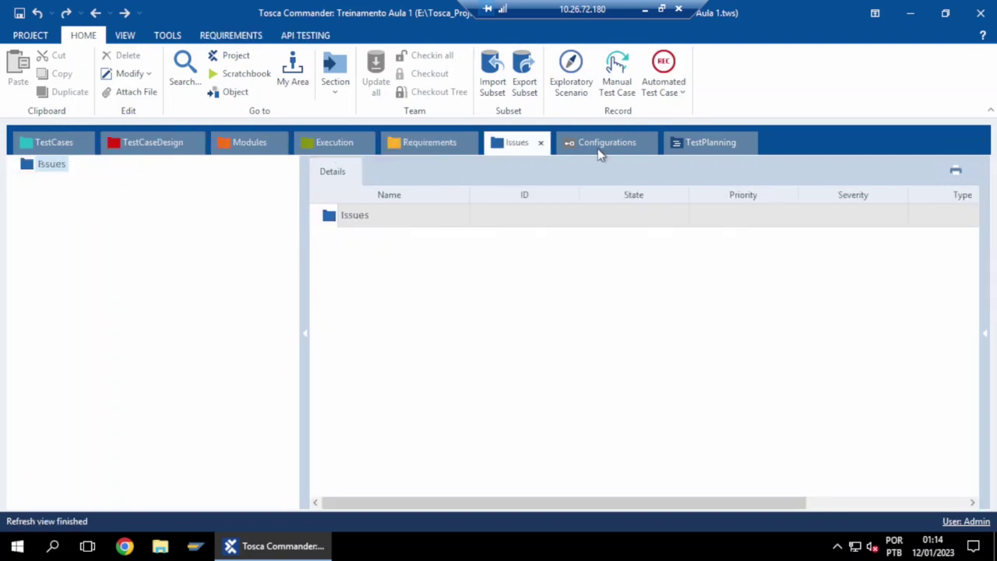
pyautogui.click(674, 147)
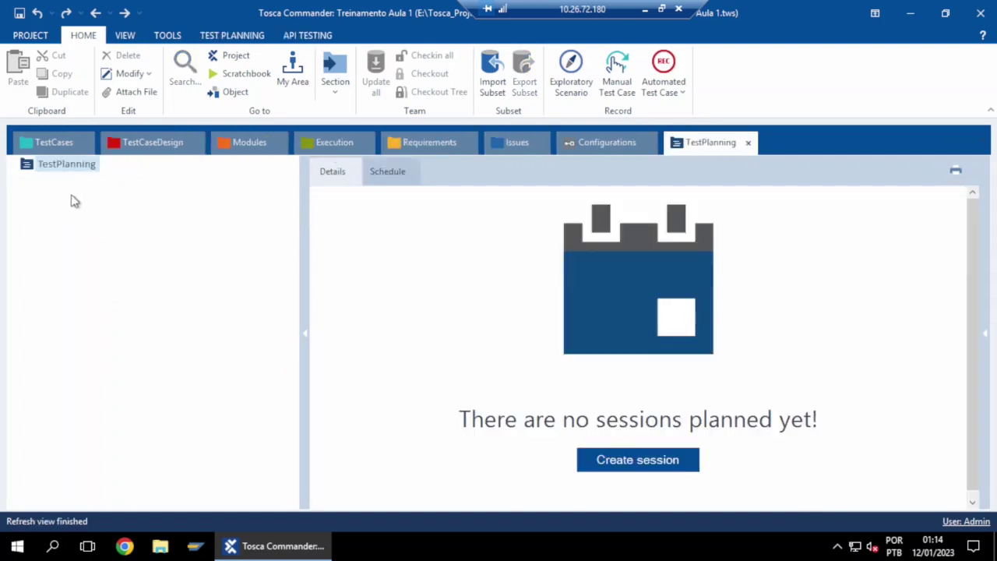
# Step: Close the TestPlanning section
pyautogui.click(59, 143)
pyautogui.click(718, 147)
pyautogui.click(747, 145)
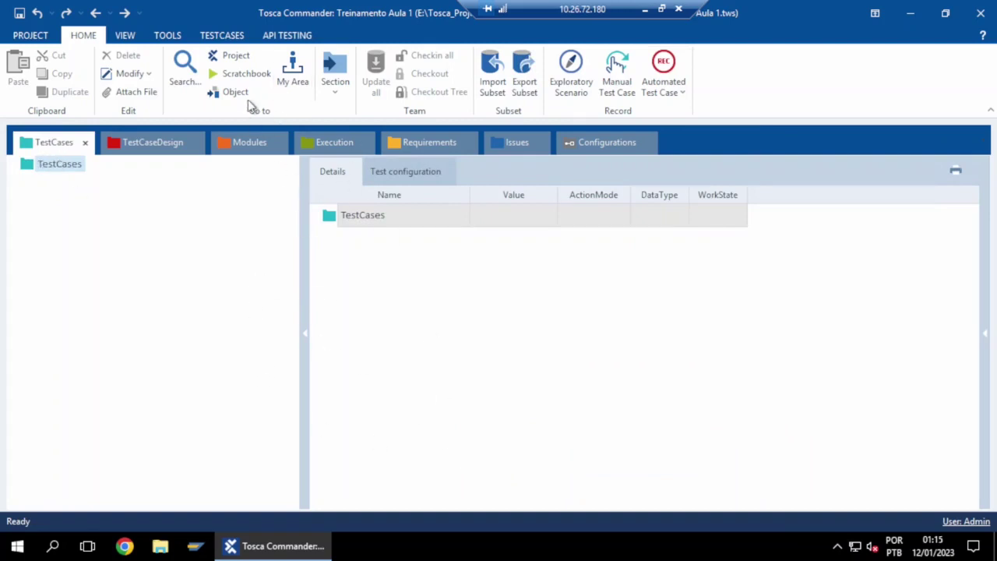
# Step: Reopen TestPlanning from the project tree in its own window and dock it after the Configurations section
pyautogui.click(236, 56)
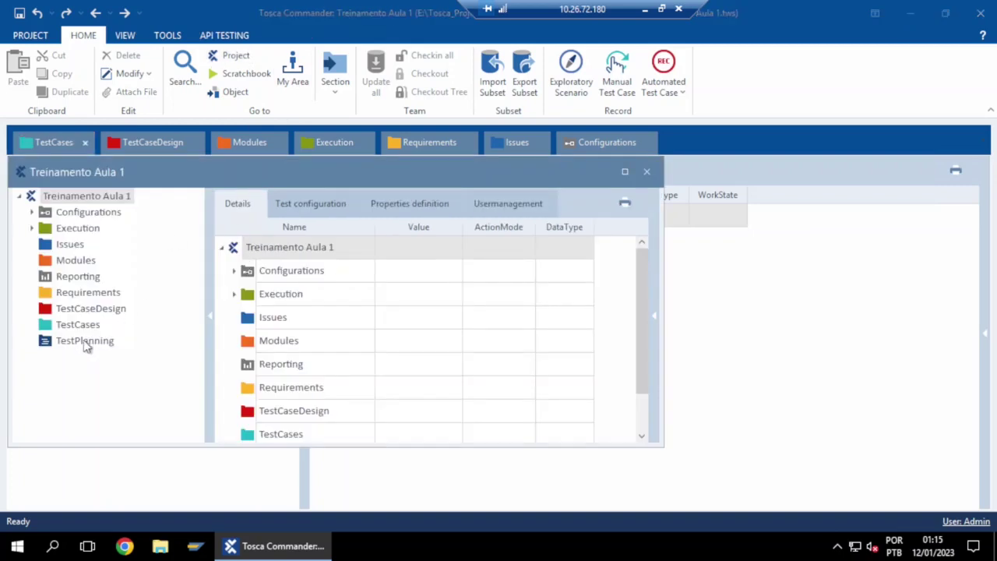
pyautogui.click(74, 343)
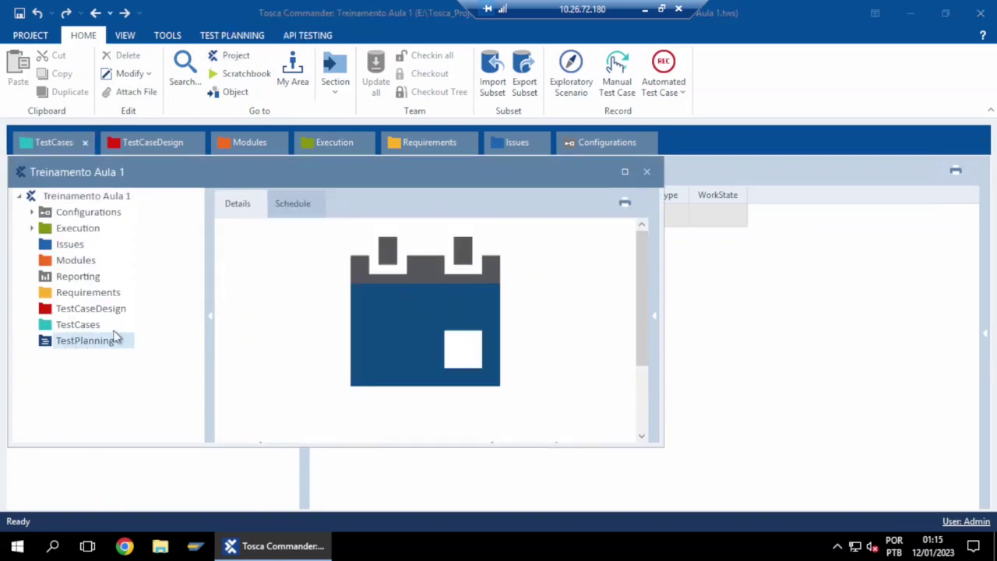
pyautogui.rightClick(111, 341)
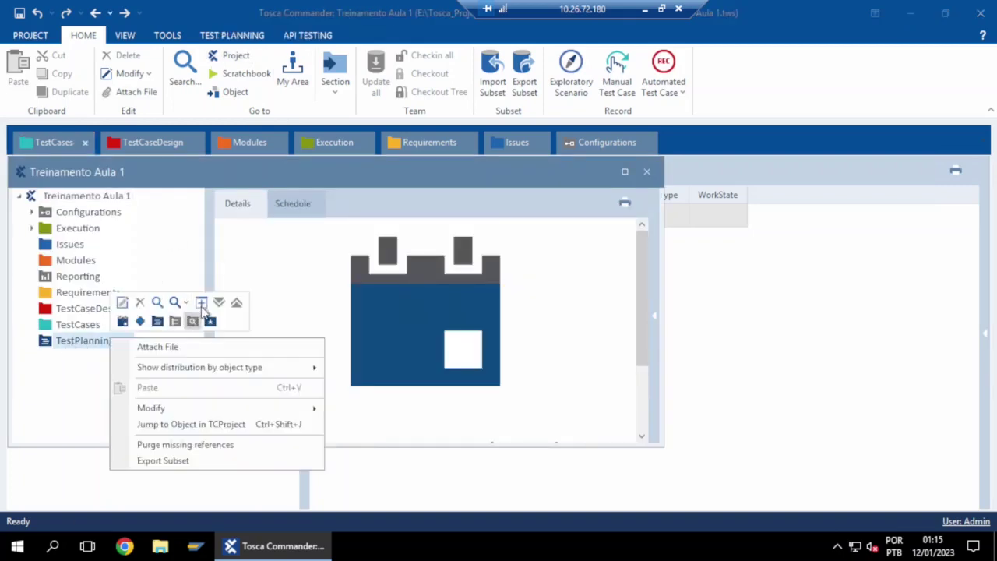
pyautogui.click(202, 303)
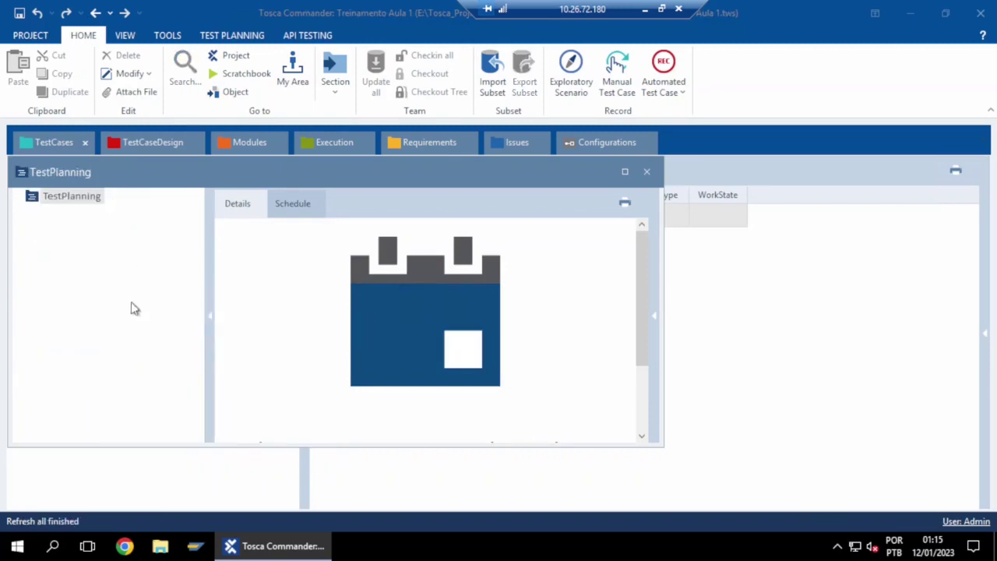
pyautogui.moveTo(45, 171); pyautogui.dragTo(718, 150)
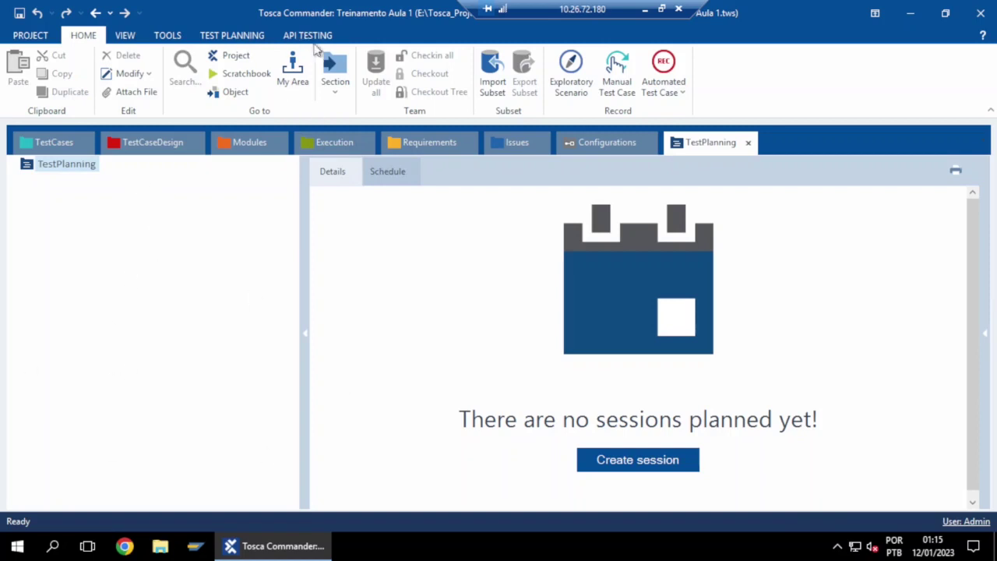
# Step: Inspect the Issues folder in the project tree and the list of sections available to go to
pyautogui.click(242, 57)
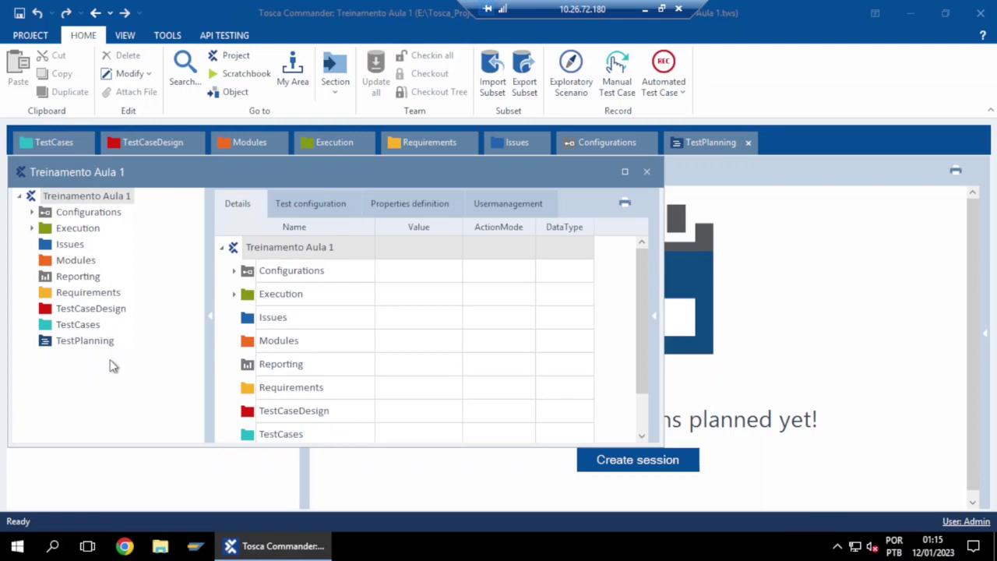
pyautogui.click(68, 247)
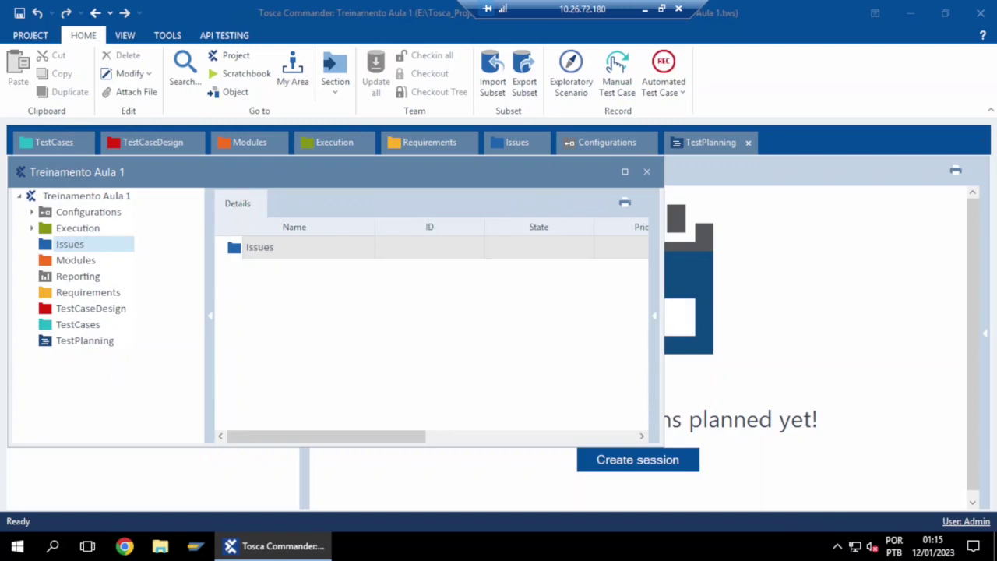
pyautogui.click(647, 172)
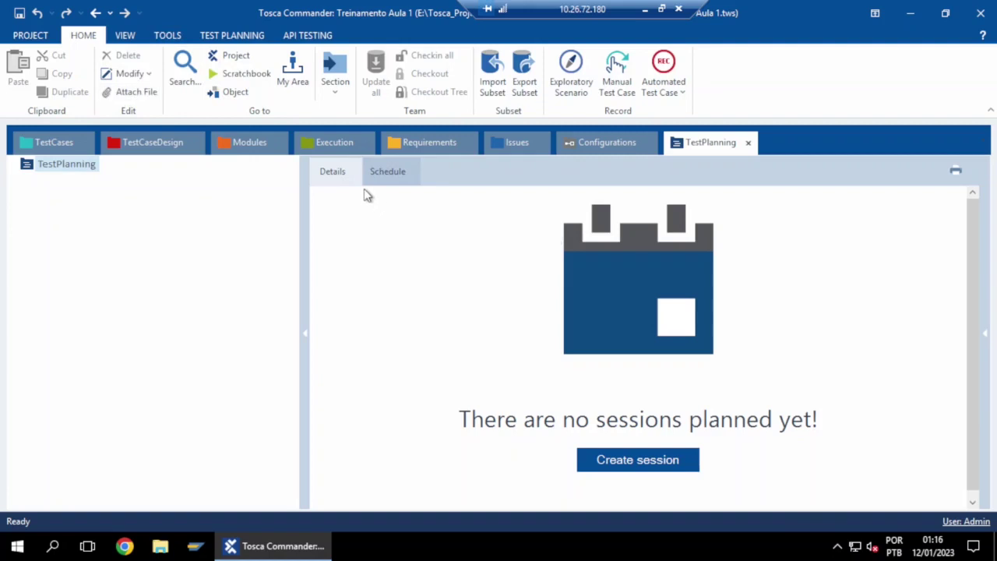
pyautogui.click(336, 92)
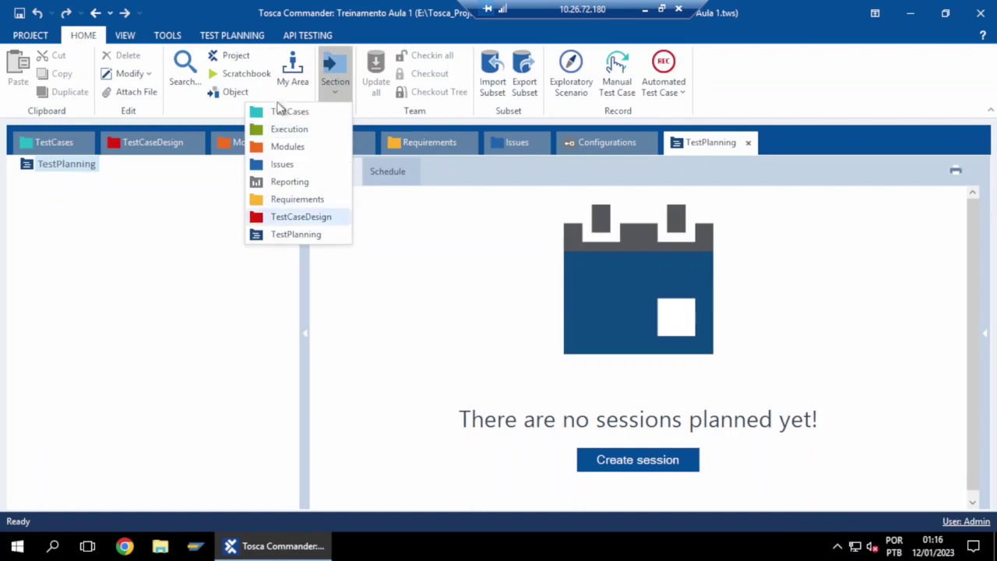
pyautogui.click(207, 248)
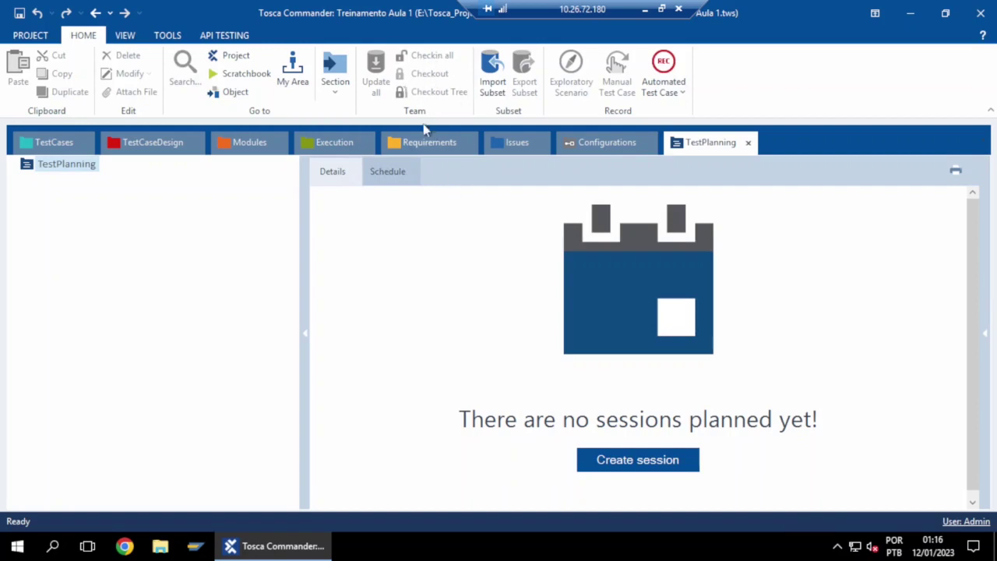
# Step: Examine the stored buffer names and values in the Buffer Viewer from the TestCases section, closing the viewer when done
pyautogui.click(50, 148)
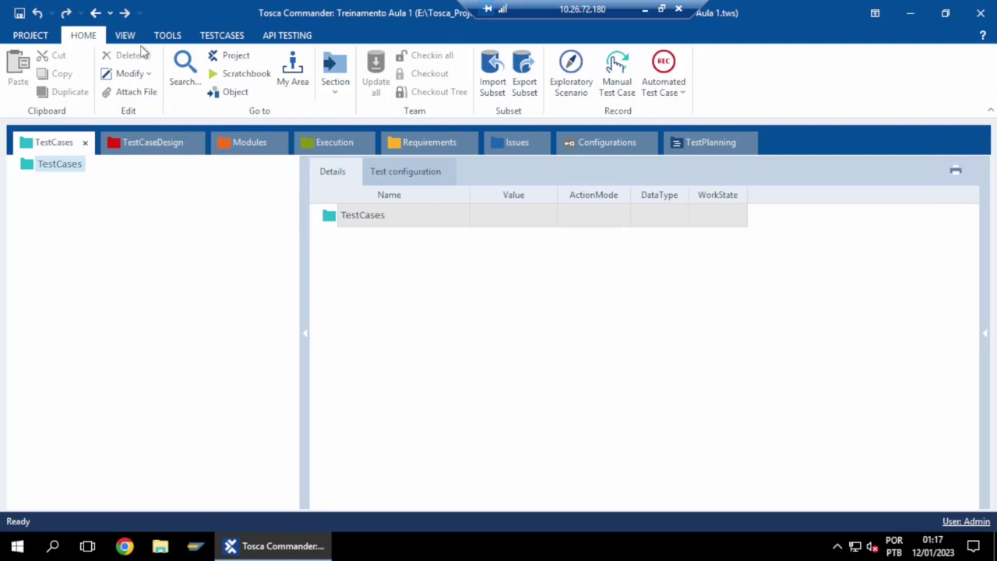
pyautogui.click(167, 36)
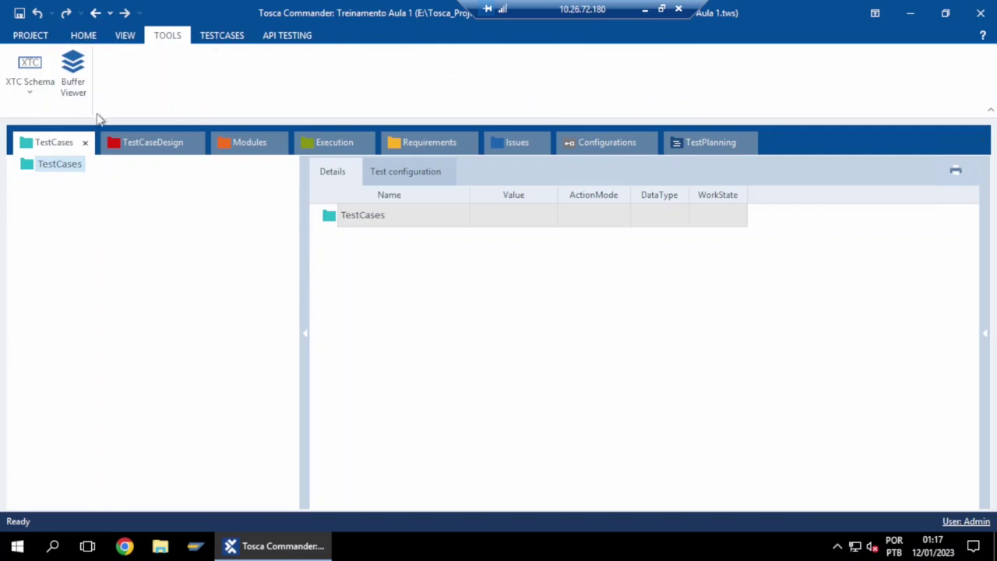
pyautogui.click(73, 74)
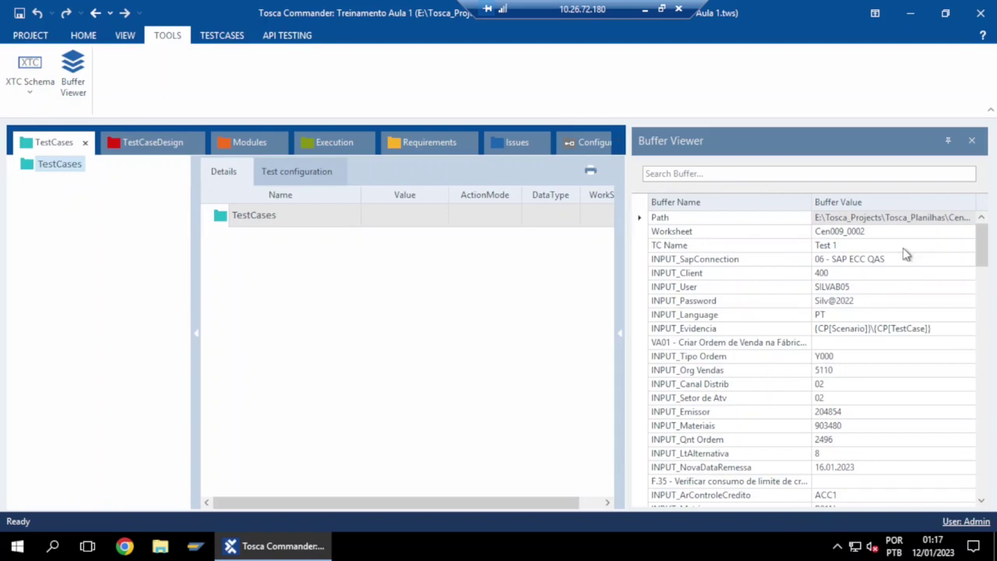
pyautogui.click(971, 144)
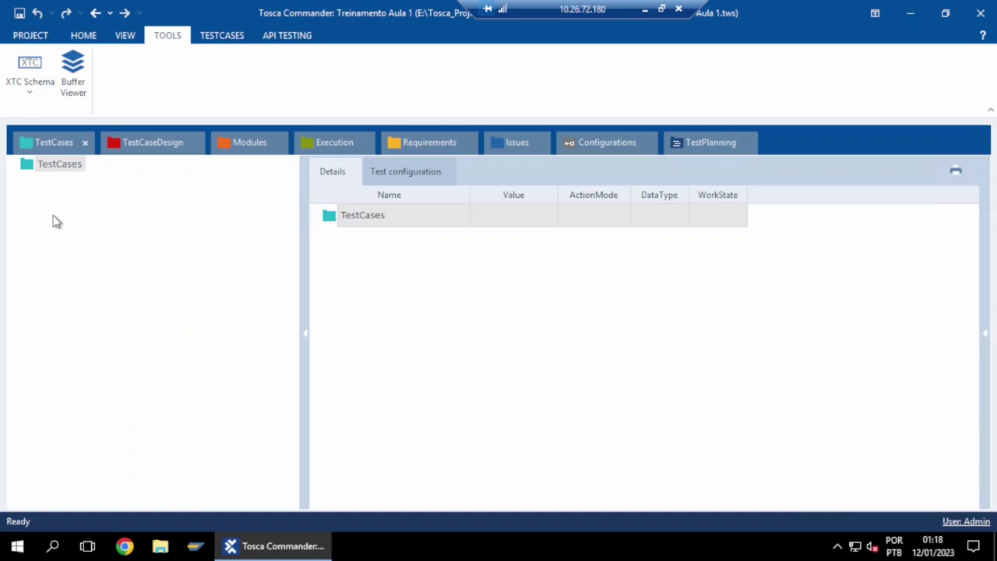
# Step: View the TestCases and TestCaseDesign sections and examine the scan types offered for the Modules folder, including the additional ones
pyautogui.click(53, 168)
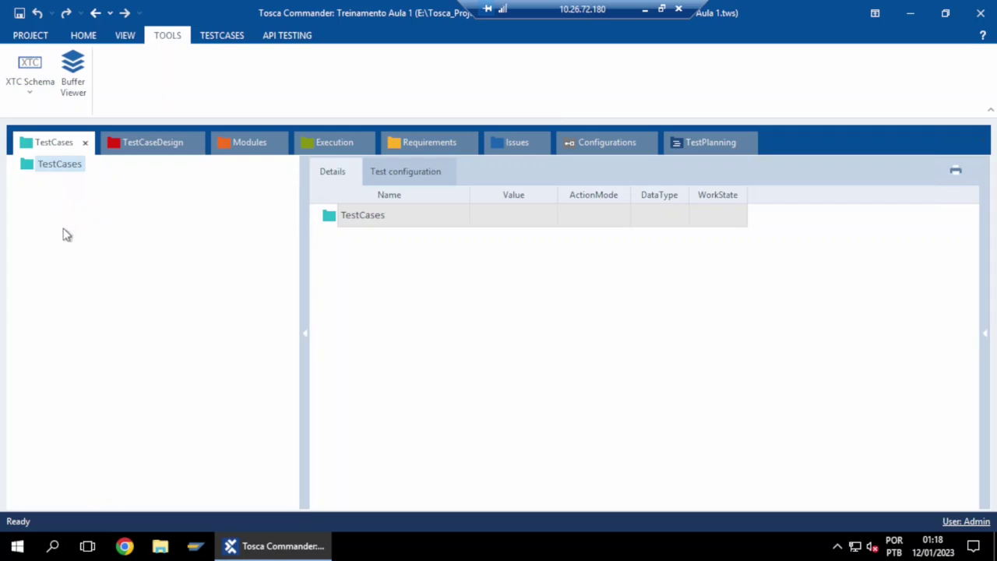
pyautogui.click(140, 152)
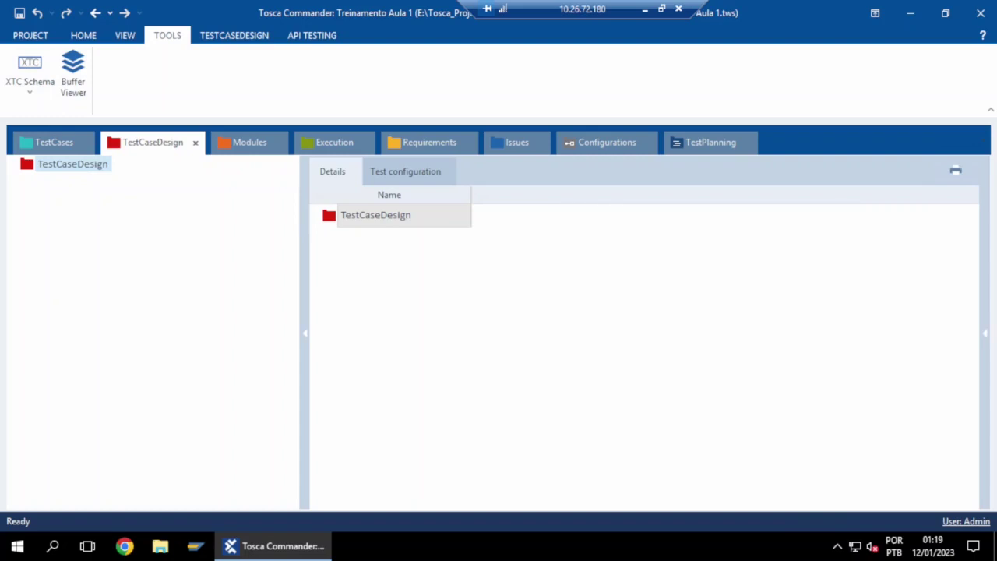
pyautogui.click(232, 148)
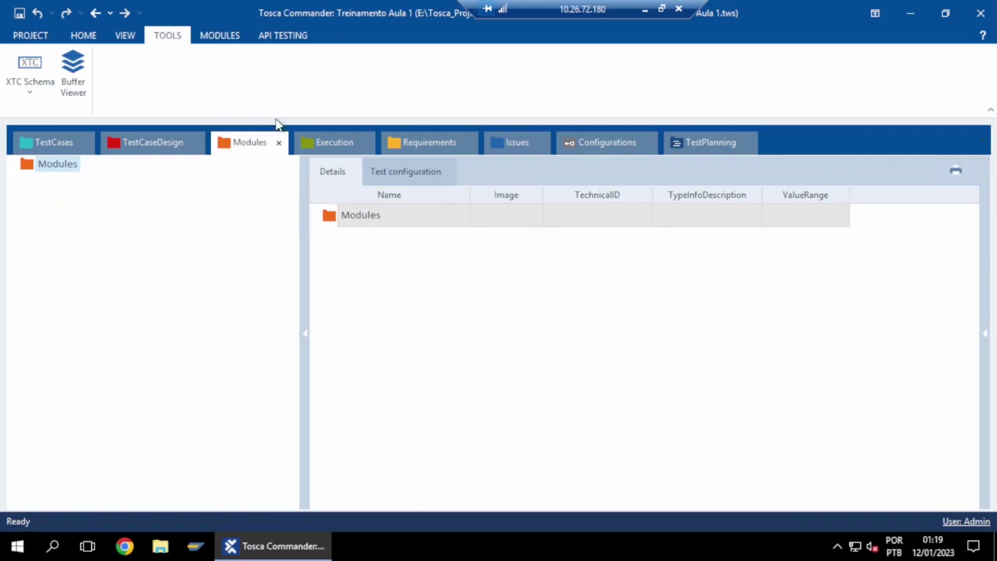
pyautogui.rightClick(53, 169)
pyautogui.moveTo(105, 218)
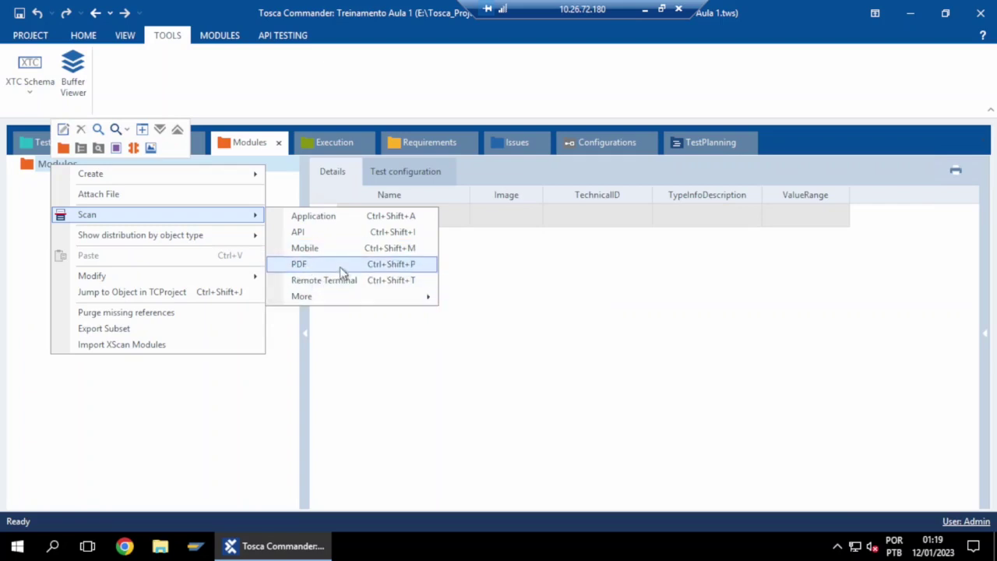
pyautogui.moveTo(341, 294)
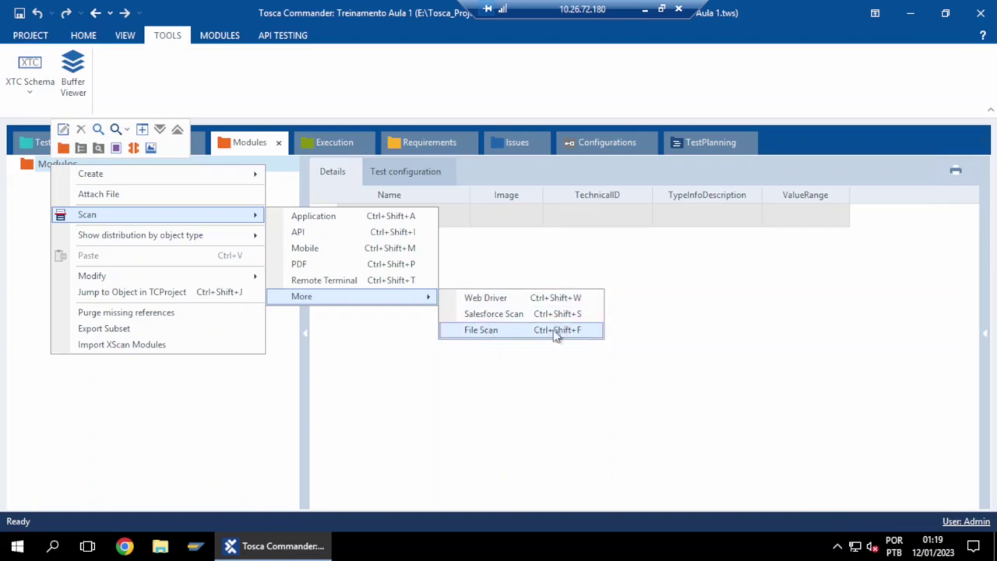
pyautogui.click(502, 256)
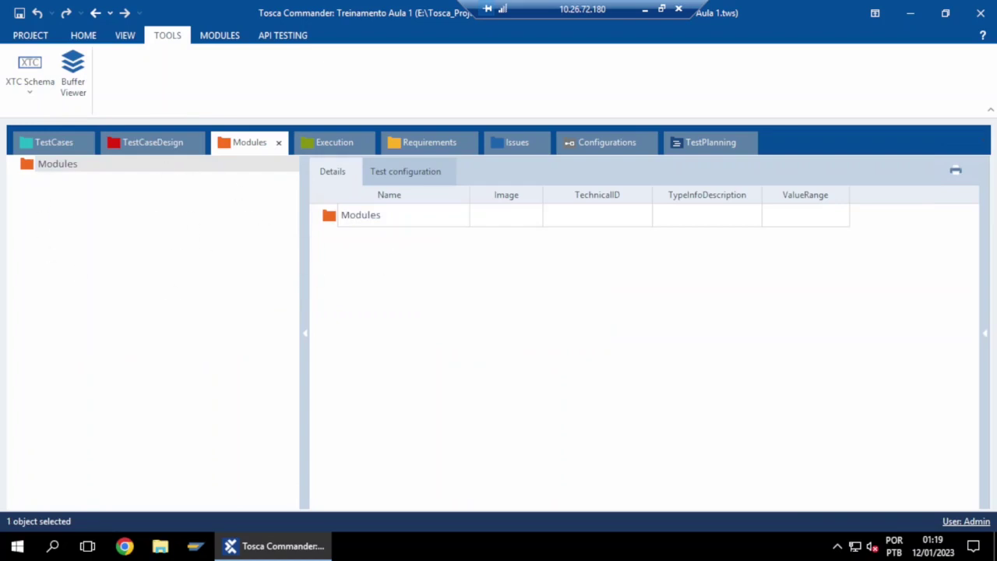
# Step: Review the Execution section's folders, bring back the Home commands and return to the TestCases section
pyautogui.click(318, 147)
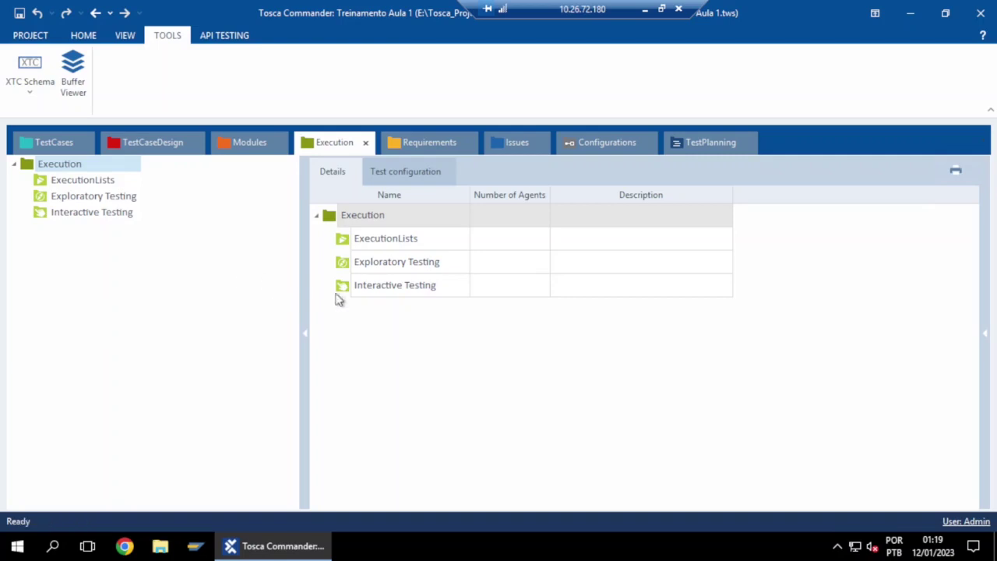
pyautogui.click(52, 145)
pyautogui.click(335, 144)
pyautogui.click(94, 40)
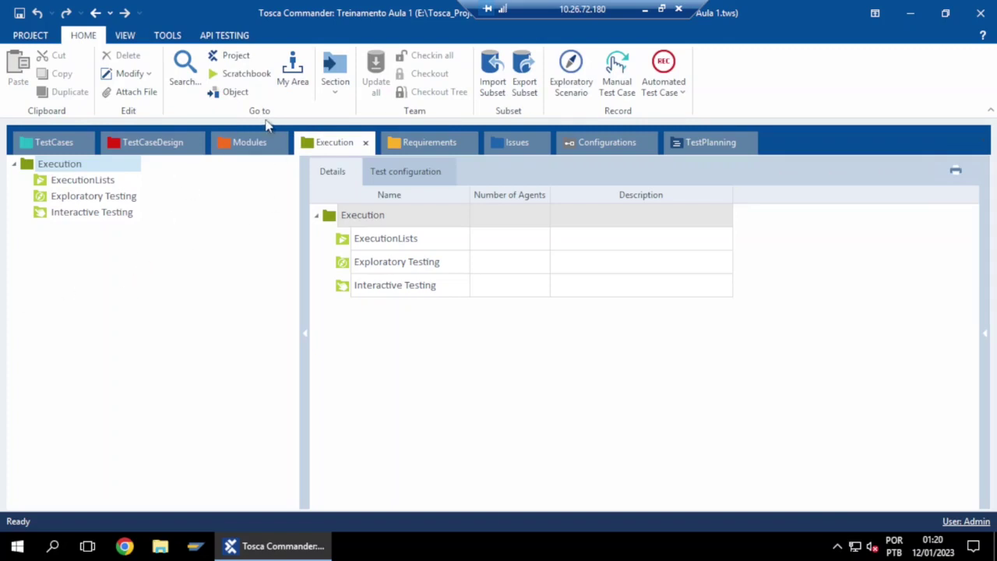
pyautogui.click(55, 142)
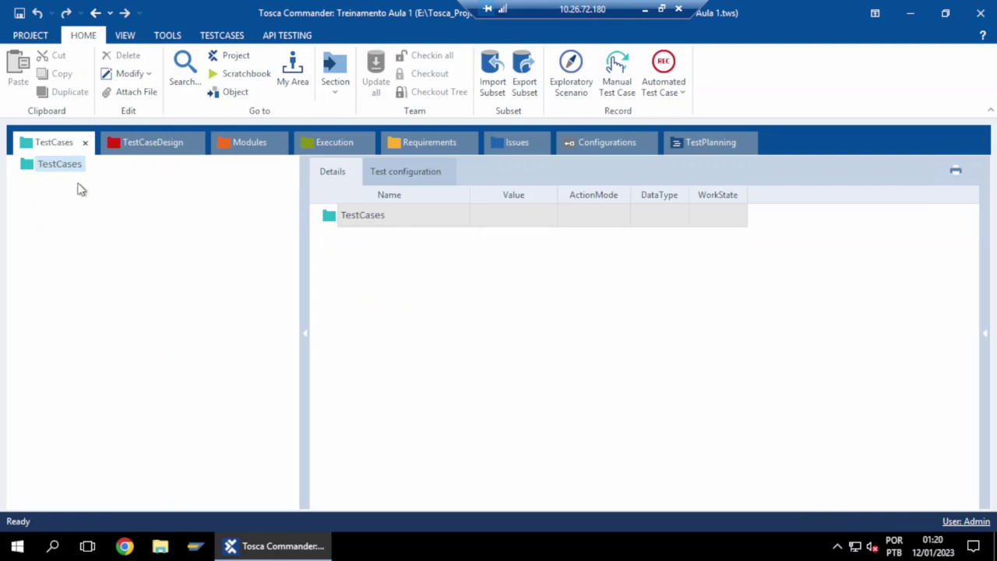